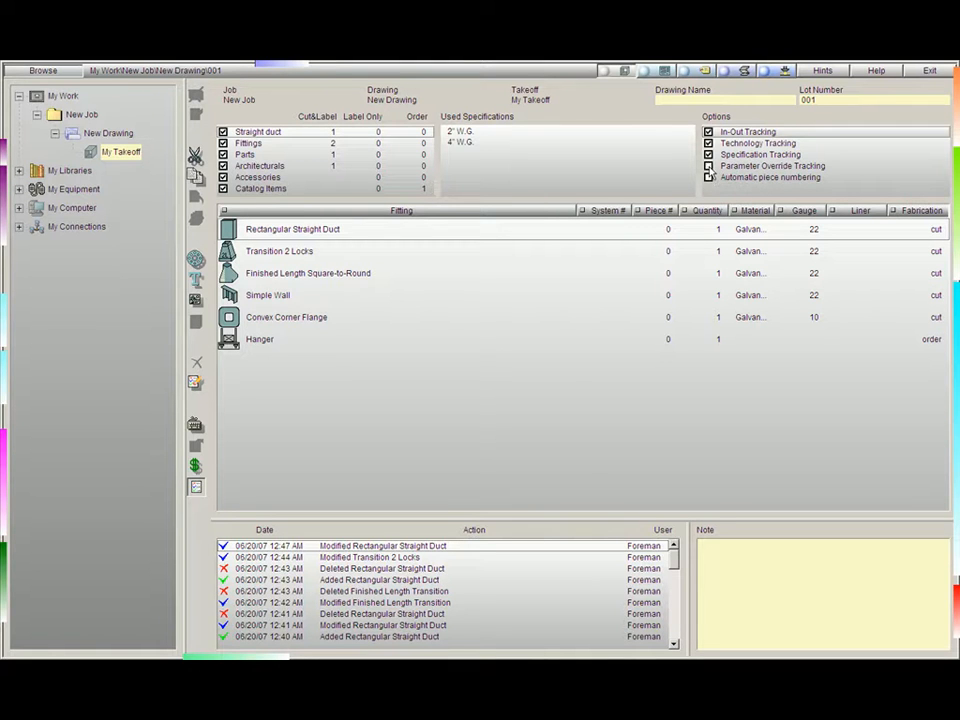
Step: Turn off all the takeoff's tracking and piece numbering options and start a new Finished Length Transition fitting
{"action": "left_click", "coordinate": [708, 143]}
{"action": "right_click", "coordinate": [671, 244]}
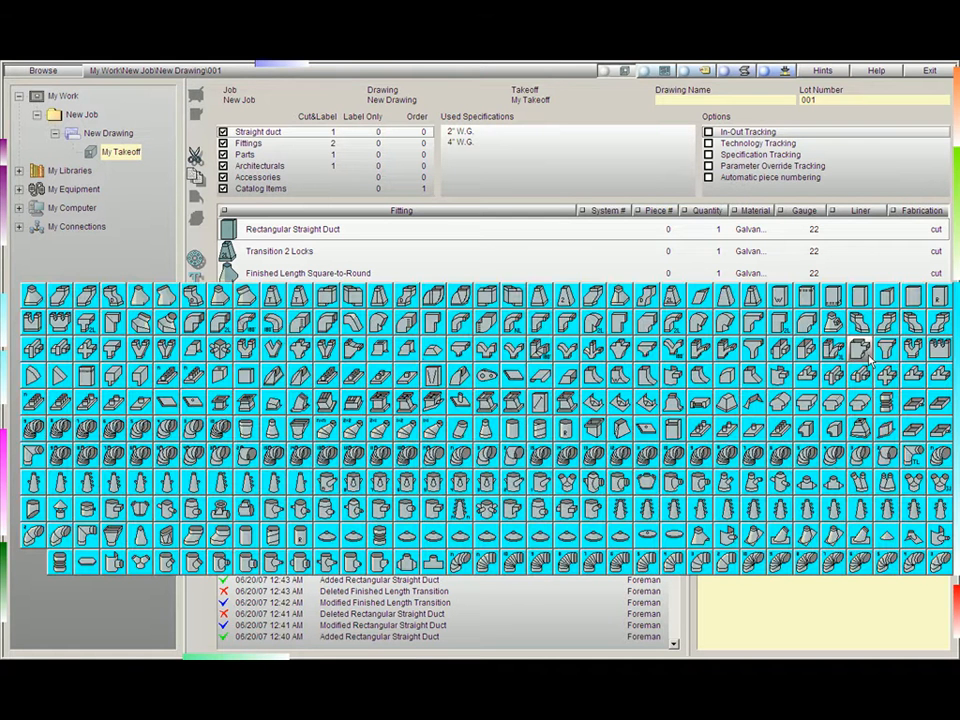
{"action": "left_click", "coordinate": [725, 296]}
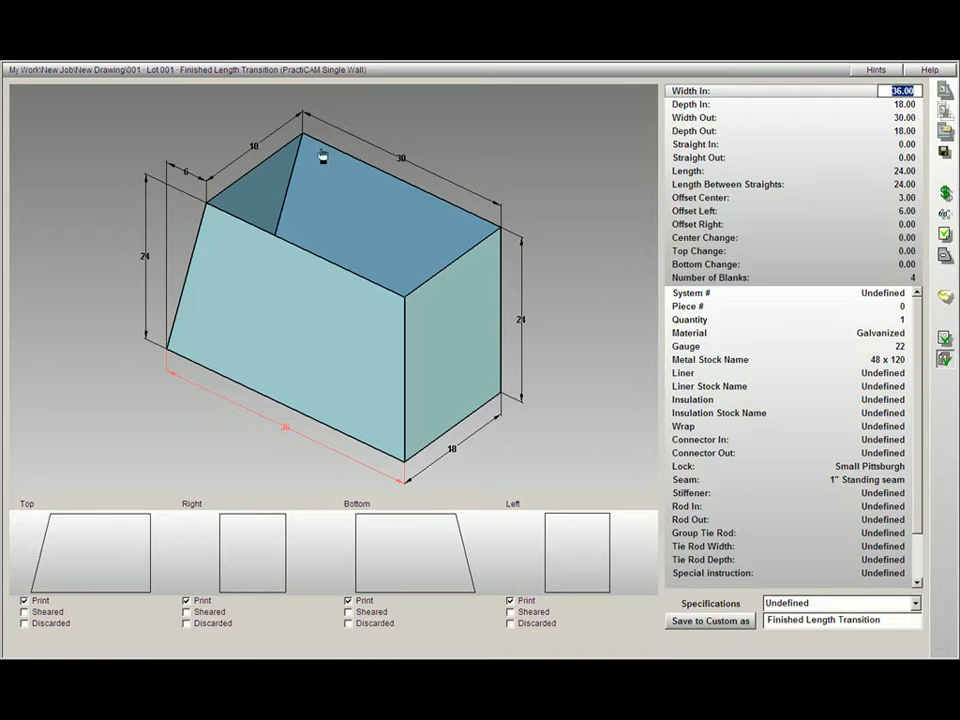
Step: Set the transition's Width Out to 12 and add the fitting to the takeoff
{"action": "left_click", "coordinate": [401, 160]}
{"action": "type", "text": "12"}
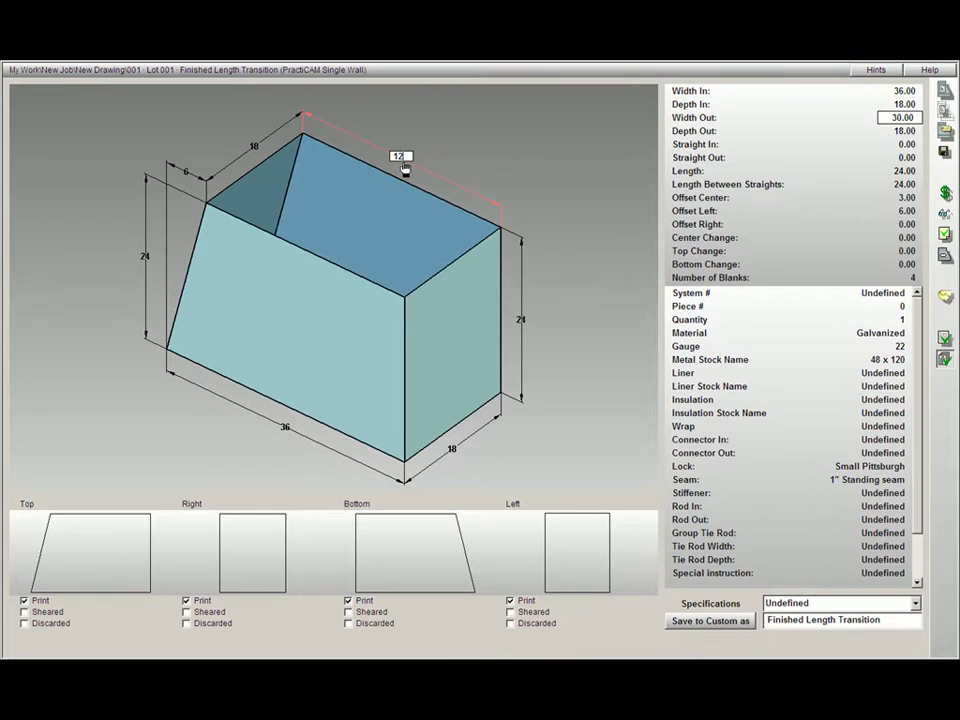
{"action": "key", "text": "Tab"}
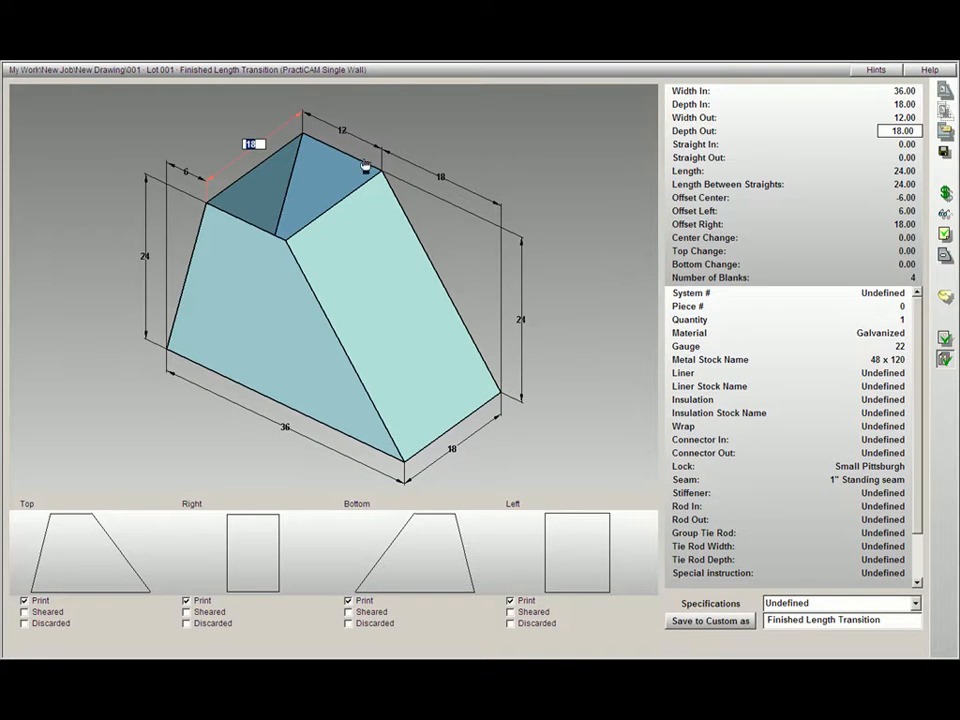
{"action": "left_click", "coordinate": [944, 91]}
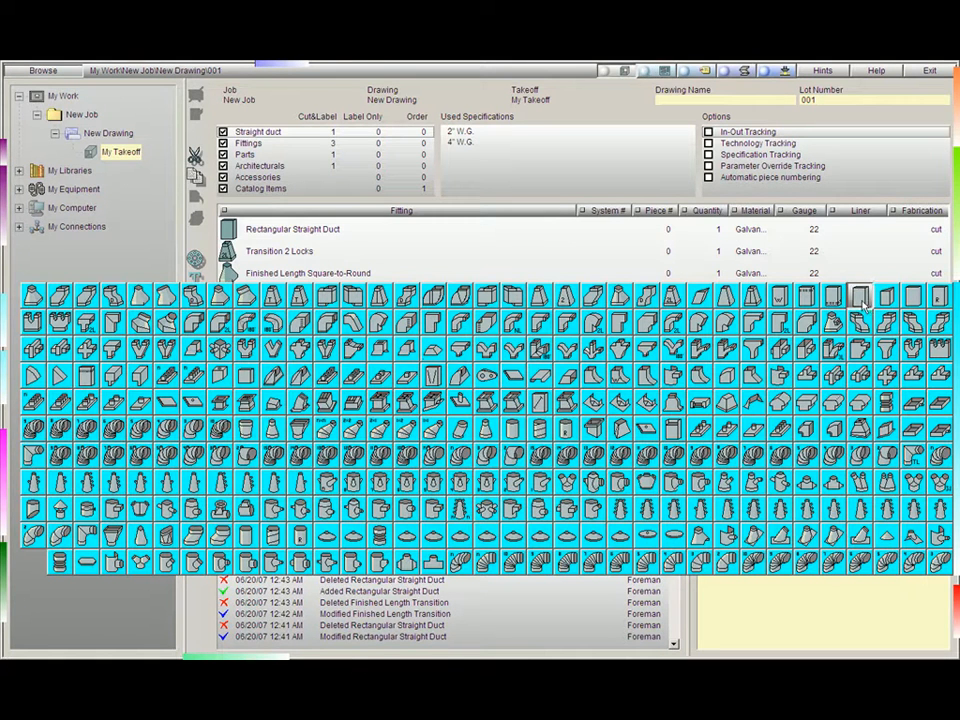
Step: Open a new Rectangular Straight Duct to check its width, depth and length with tracking off, and close it without adding it
{"action": "left_click", "coordinate": [860, 296]}
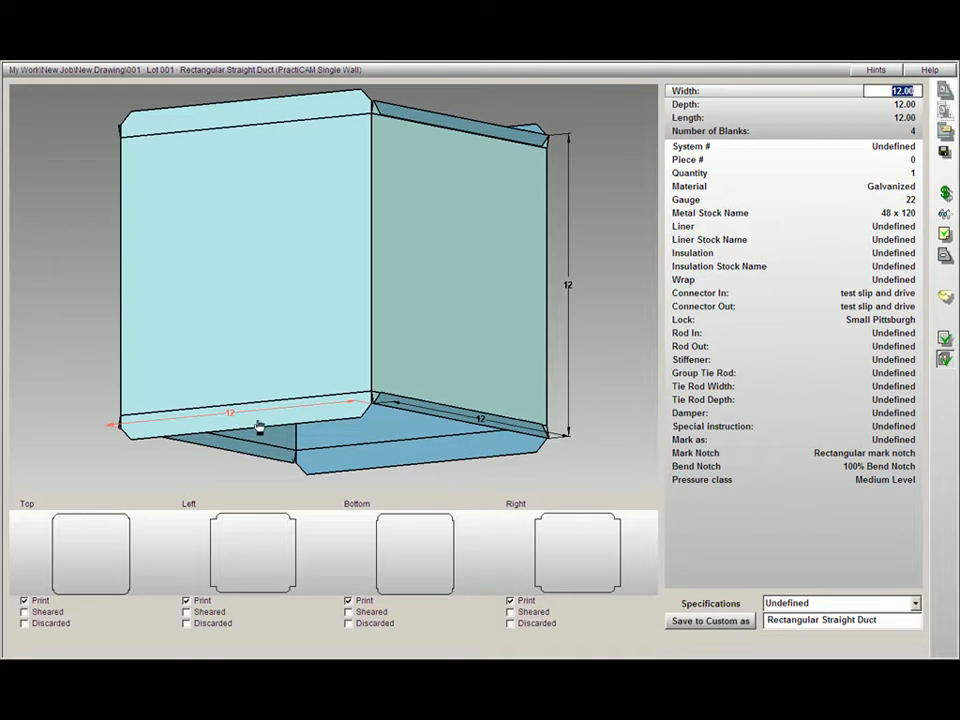
{"action": "left_click", "coordinate": [945, 298]}
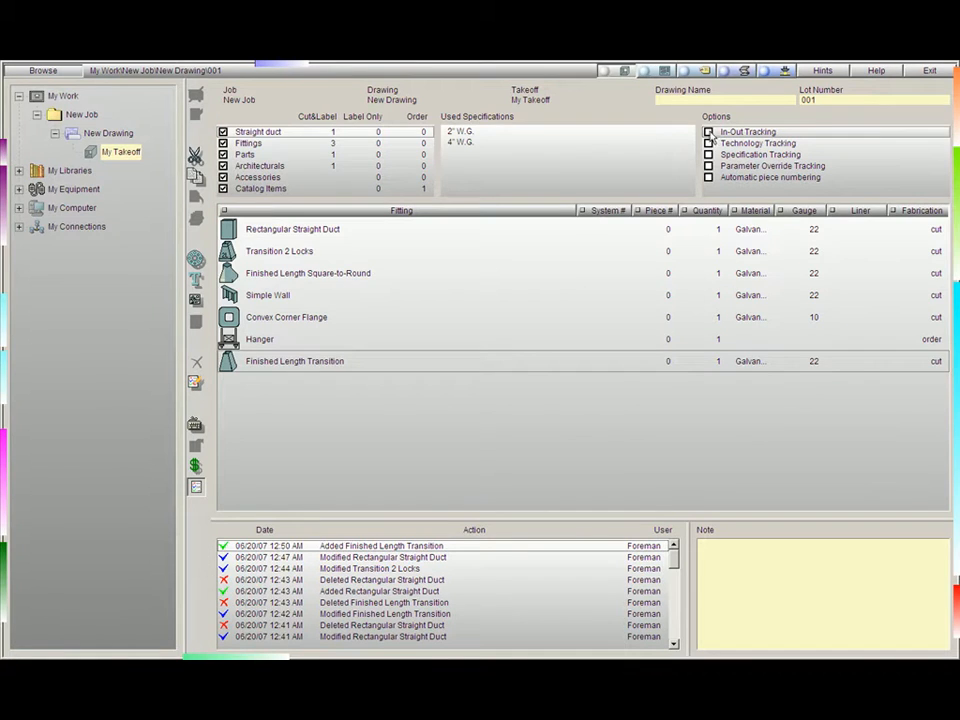
Step: Enable In-Out Tracking, then set the existing Finished Length Transition's Width Out to 16 and save the fitting
{"action": "double_click", "coordinate": [486, 365]}
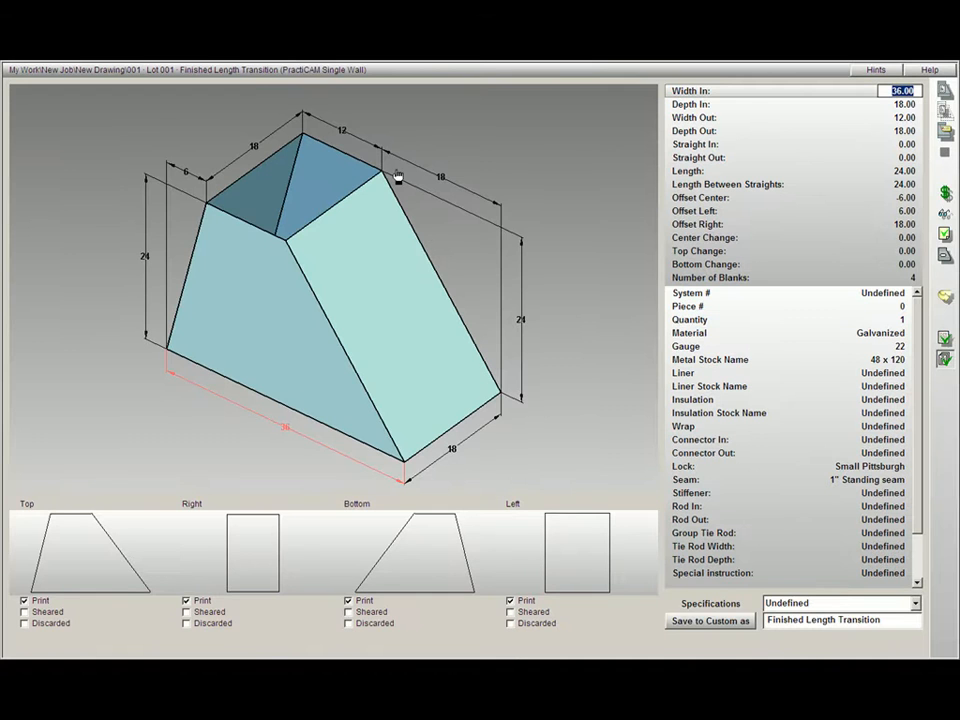
{"action": "left_click", "coordinate": [342, 131]}
{"action": "type", "text": "16"}
{"action": "key", "text": "Return"}
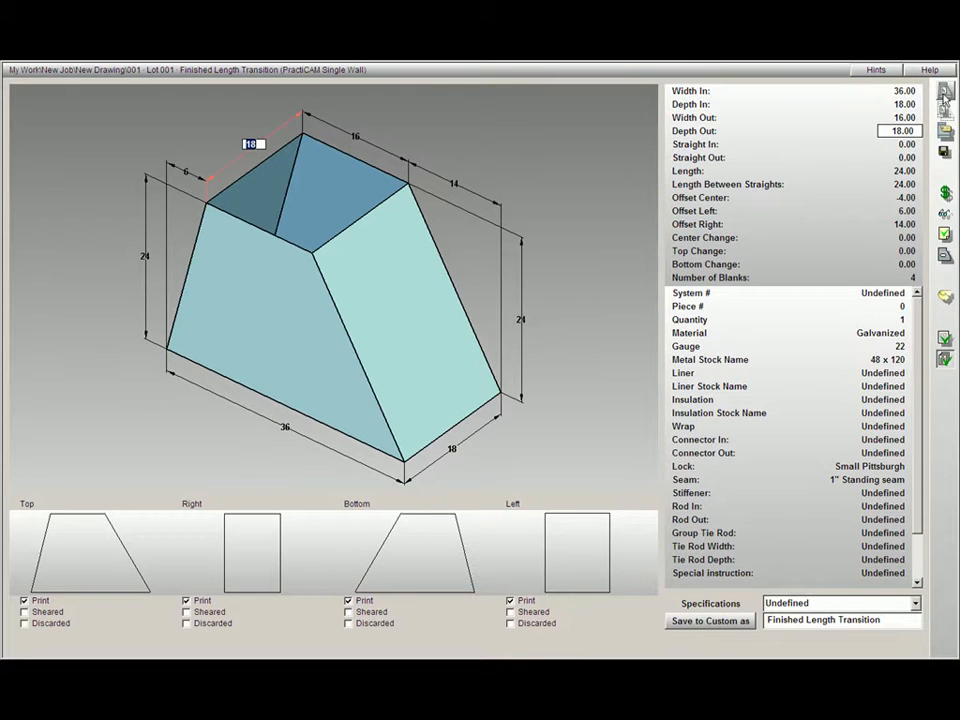
{"action": "left_click", "coordinate": [943, 93]}
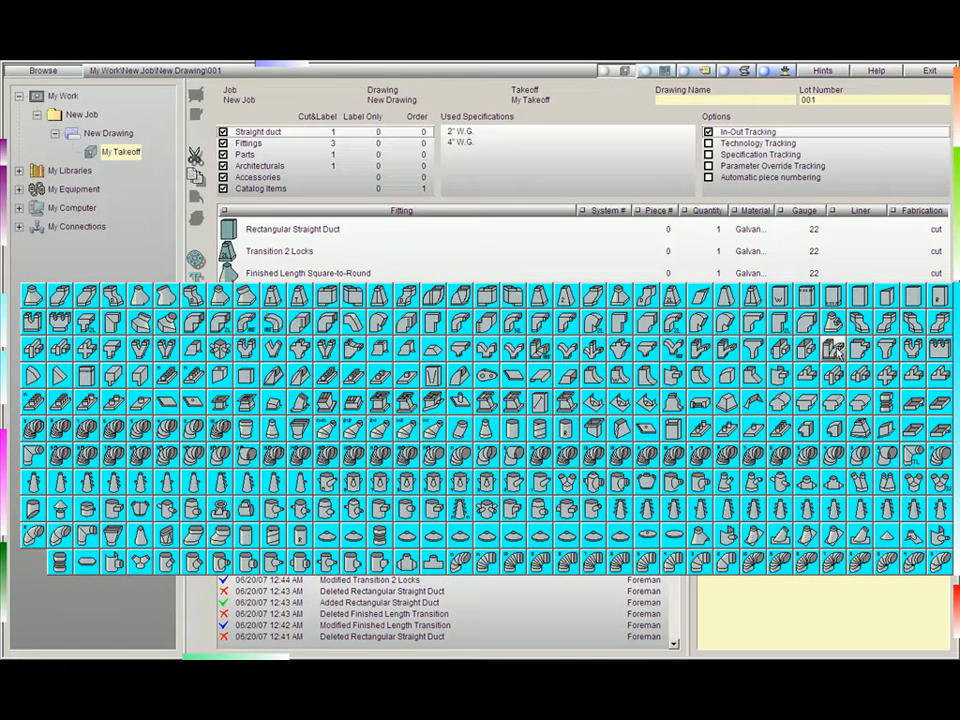
Step: Open a new Rectangular Straight Duct, examine its tracked dimensions and shape from several angles, and close it without adding it
{"action": "left_click", "coordinate": [858, 298]}
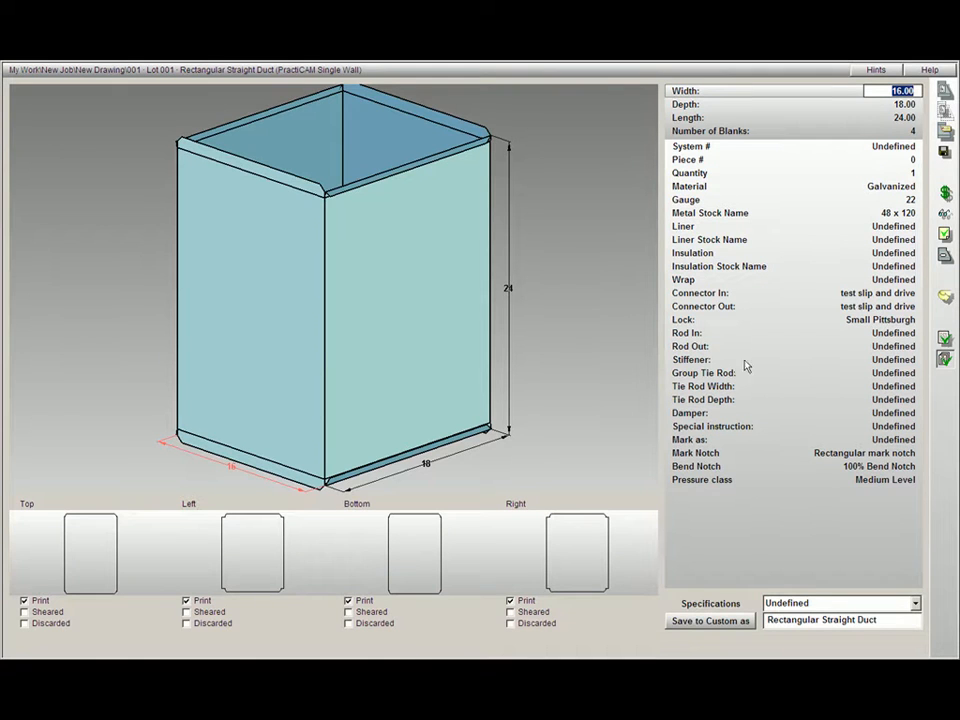
{"action": "left_click_drag", "start_coordinate": [364, 488], "coordinate": [373, 393]}
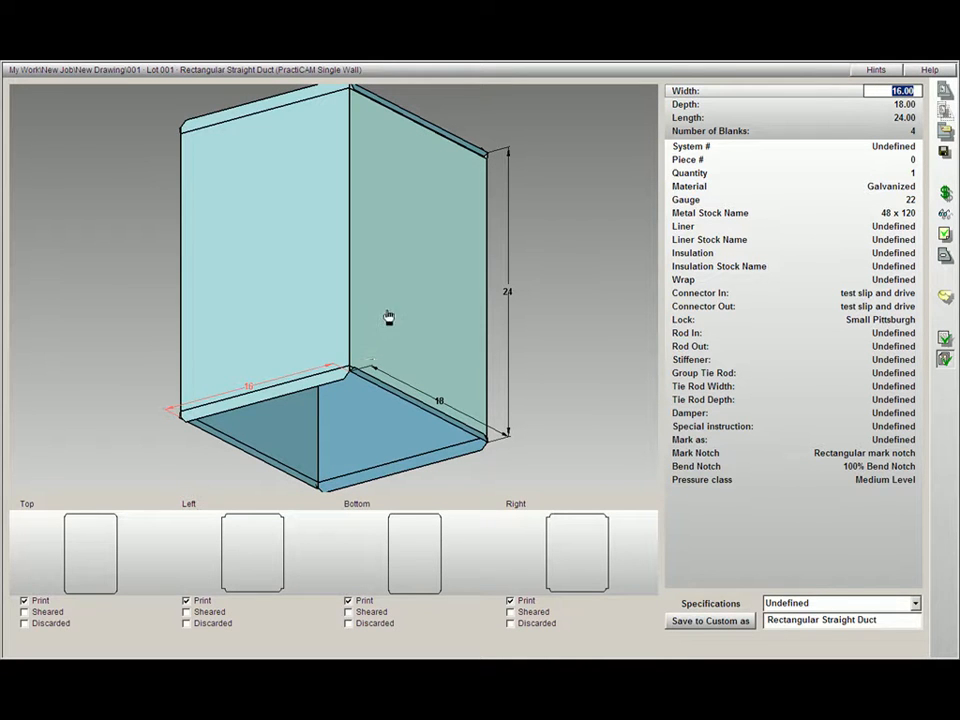
{"action": "left_click_drag", "start_coordinate": [418, 274], "coordinate": [384, 306]}
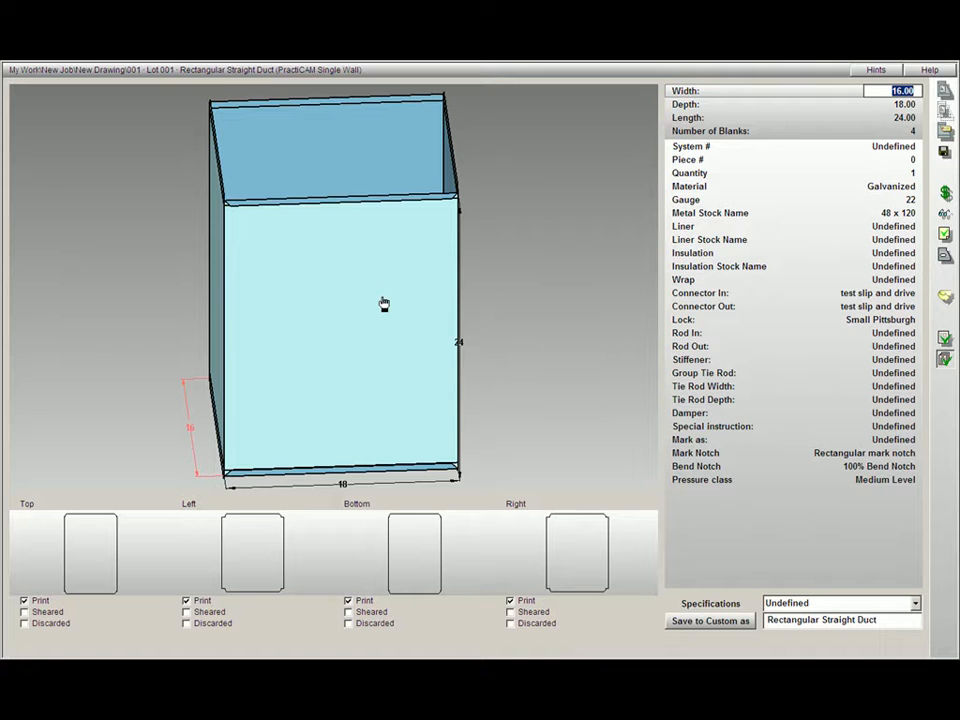
{"action": "left_click_drag", "start_coordinate": [384, 303], "coordinate": [383, 336]}
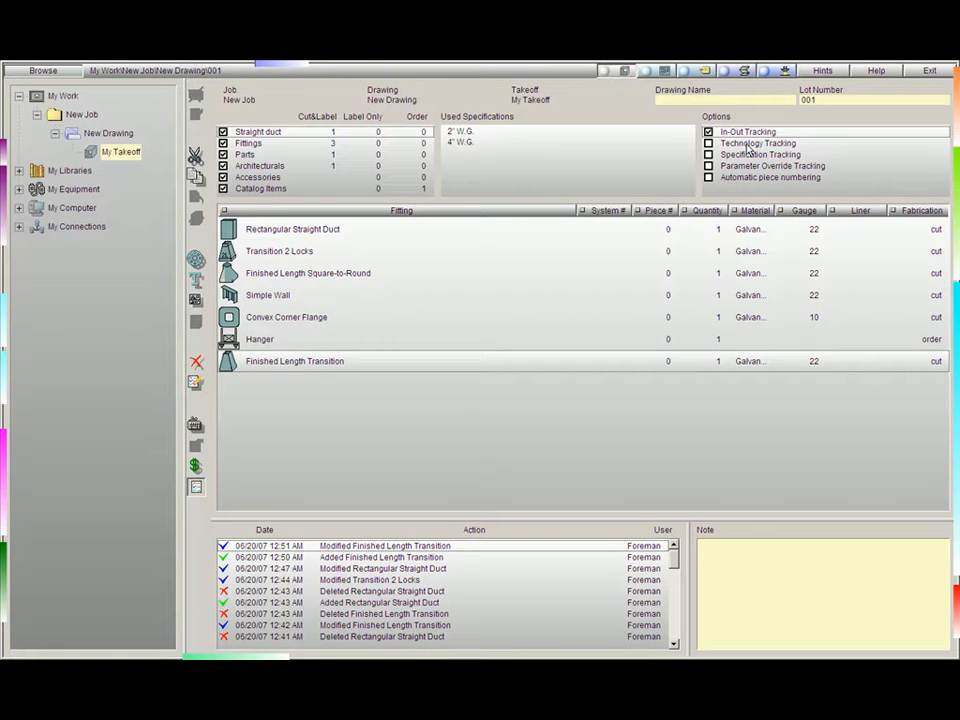
Step: Enable Technology Tracking and change the Finished Length Transition's material to Aluminum
{"action": "left_click", "coordinate": [711, 146]}
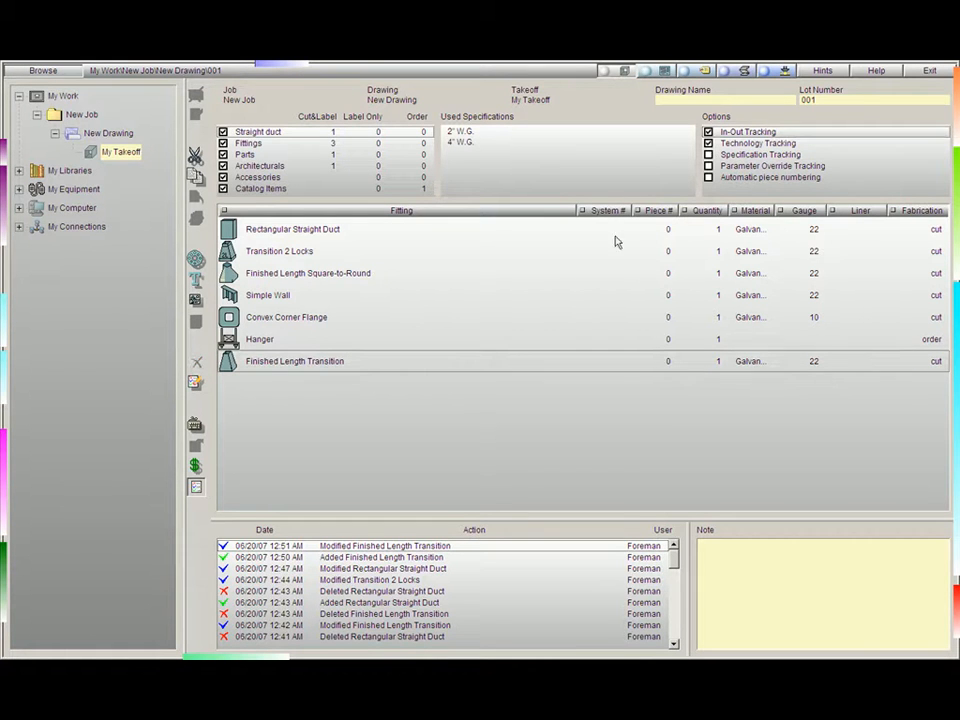
{"action": "double_click", "coordinate": [531, 365]}
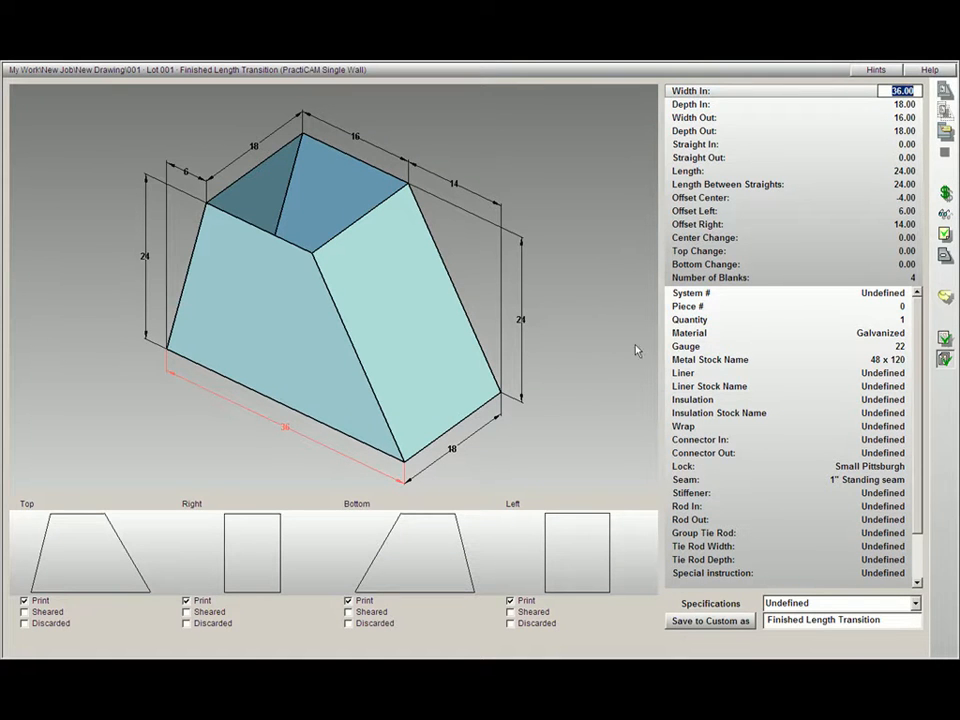
{"action": "left_click", "coordinate": [899, 336]}
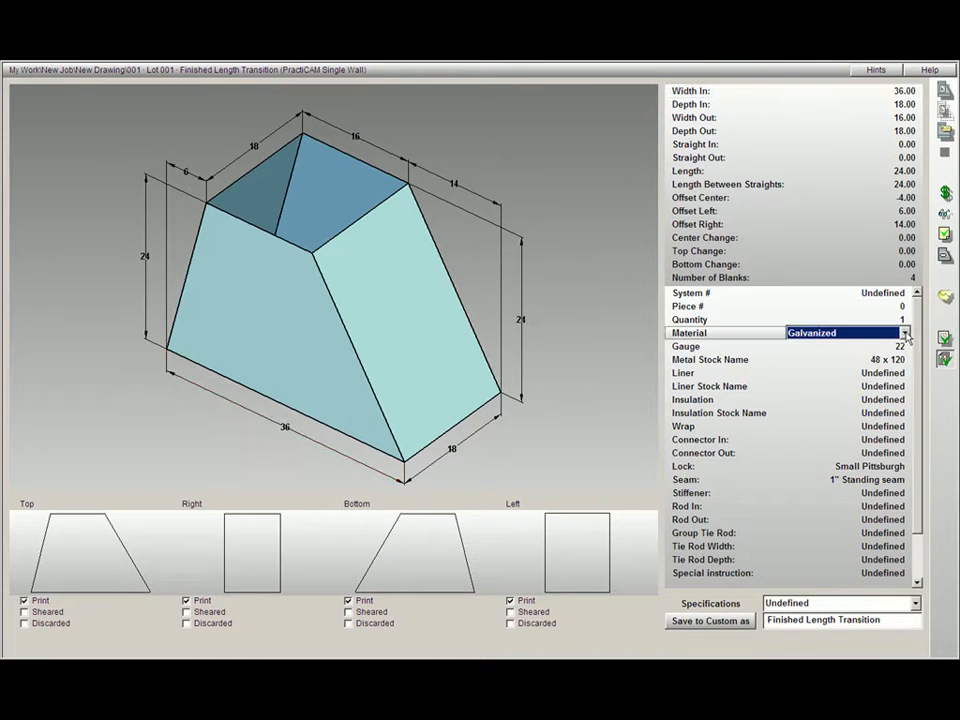
{"action": "left_click", "coordinate": [904, 333]}
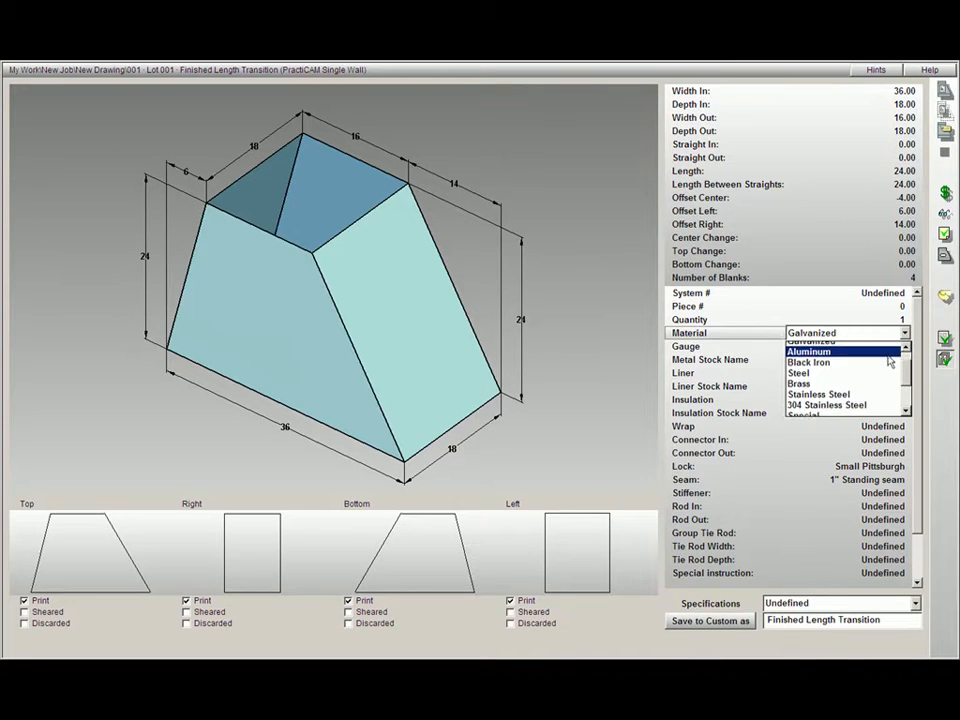
{"action": "left_click", "coordinate": [890, 358]}
Step: Set the Finished Length Transition's gauge to 10
{"action": "left_click", "coordinate": [898, 346]}
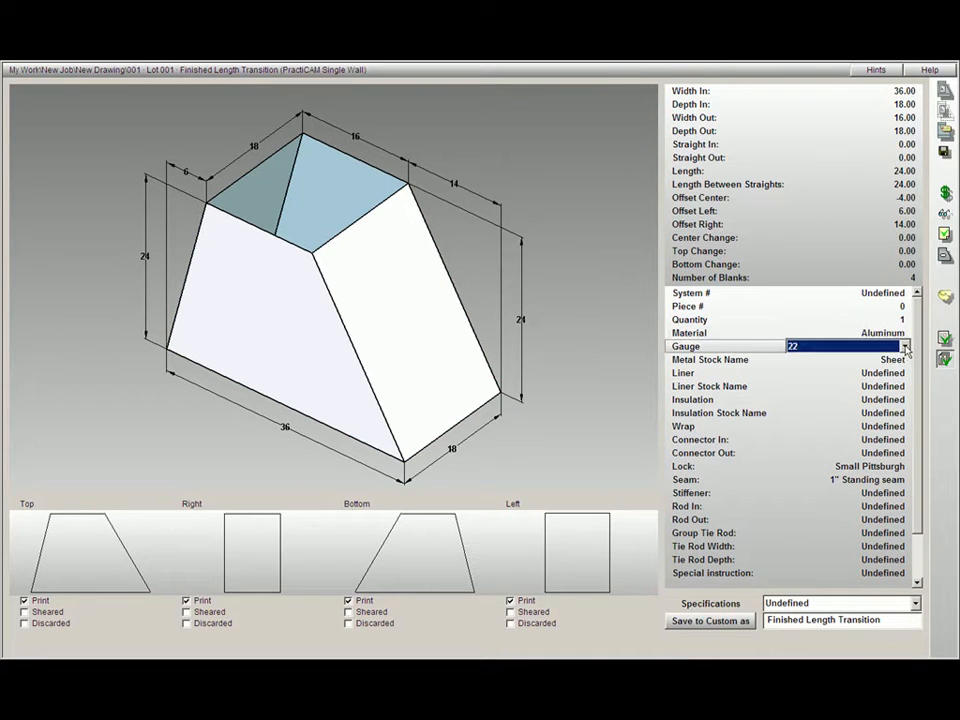
{"action": "left_click", "coordinate": [904, 346]}
{"action": "scroll", "coordinate": [909, 380], "scroll_direction": "up", "scroll_amount": 2}
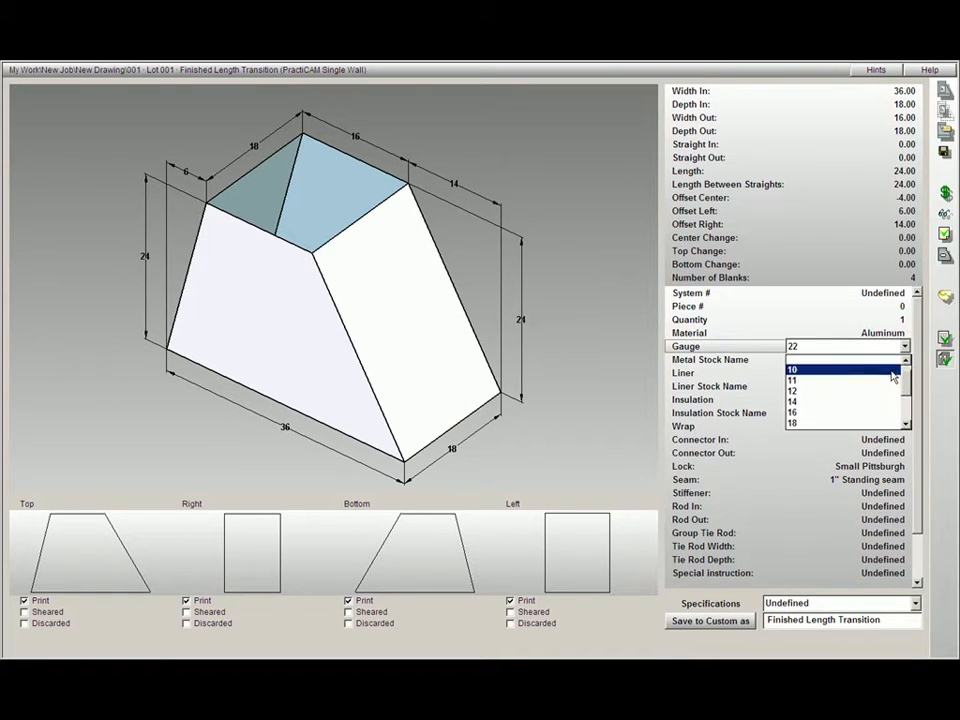
{"action": "left_click", "coordinate": [896, 371]}
Step: Change the transition's lock to Notch Back and save the fitting
{"action": "left_click", "coordinate": [903, 466]}
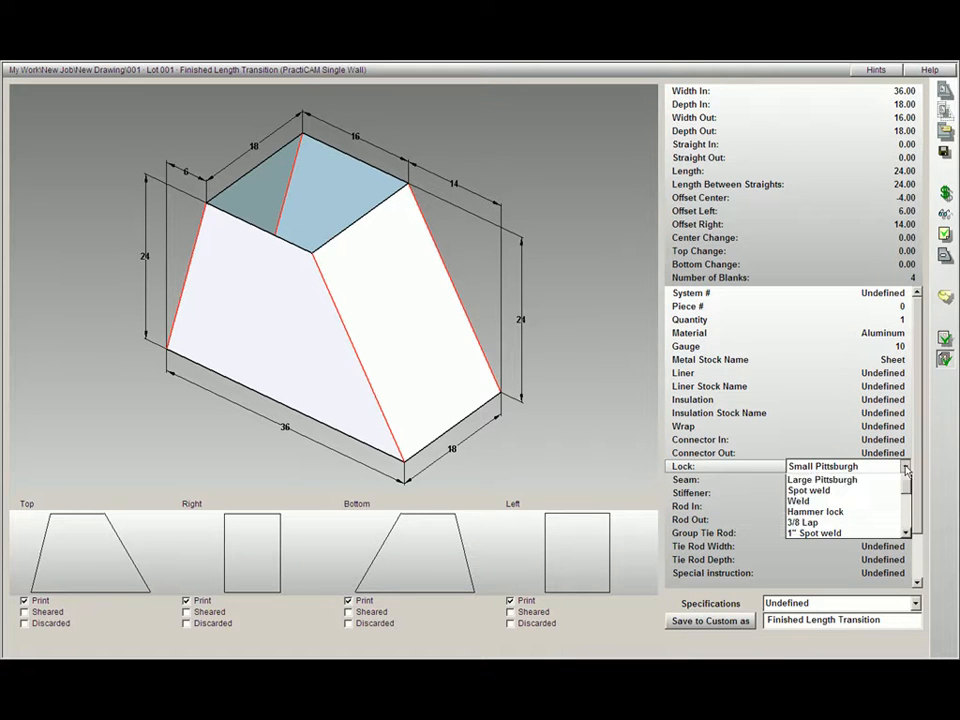
{"action": "scroll", "coordinate": [906, 500], "scroll_direction": "down", "scroll_amount": 3}
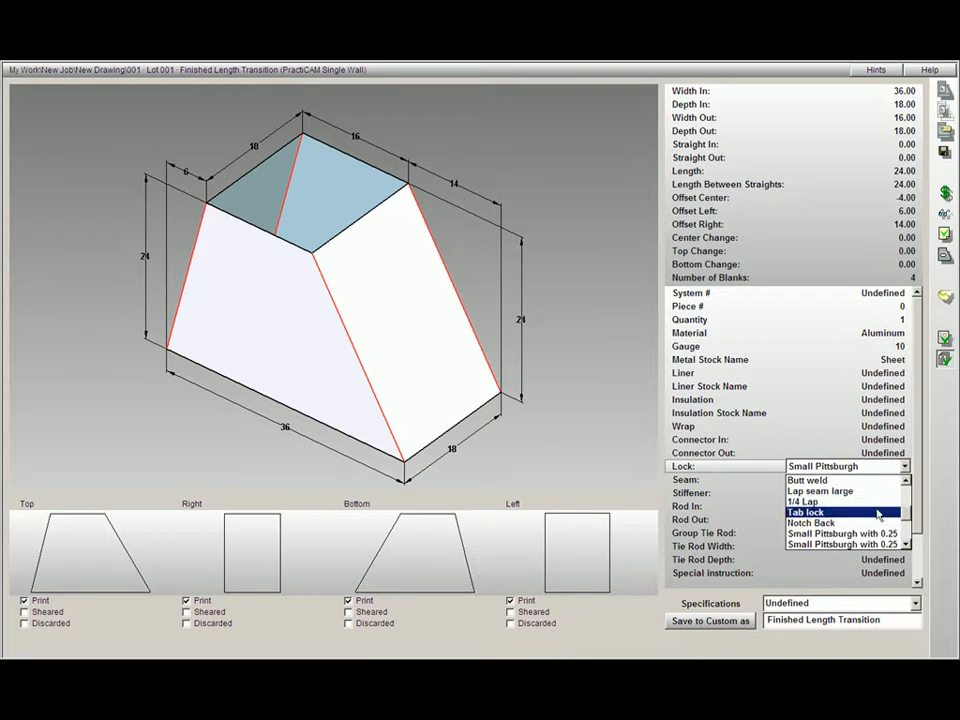
{"action": "left_click", "coordinate": [886, 523]}
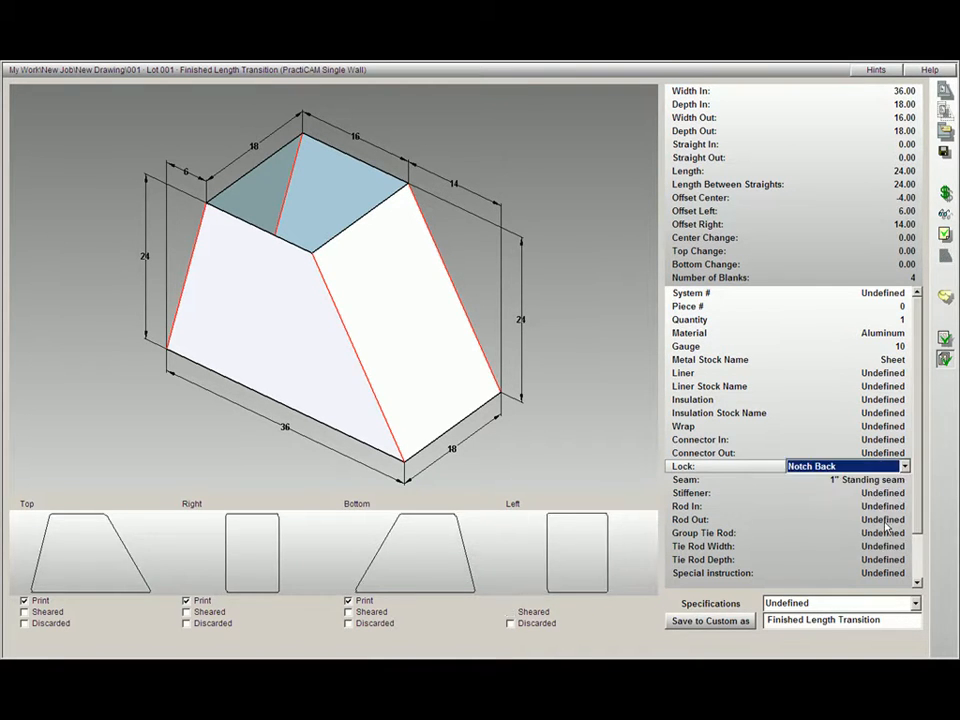
{"action": "left_click", "coordinate": [945, 90]}
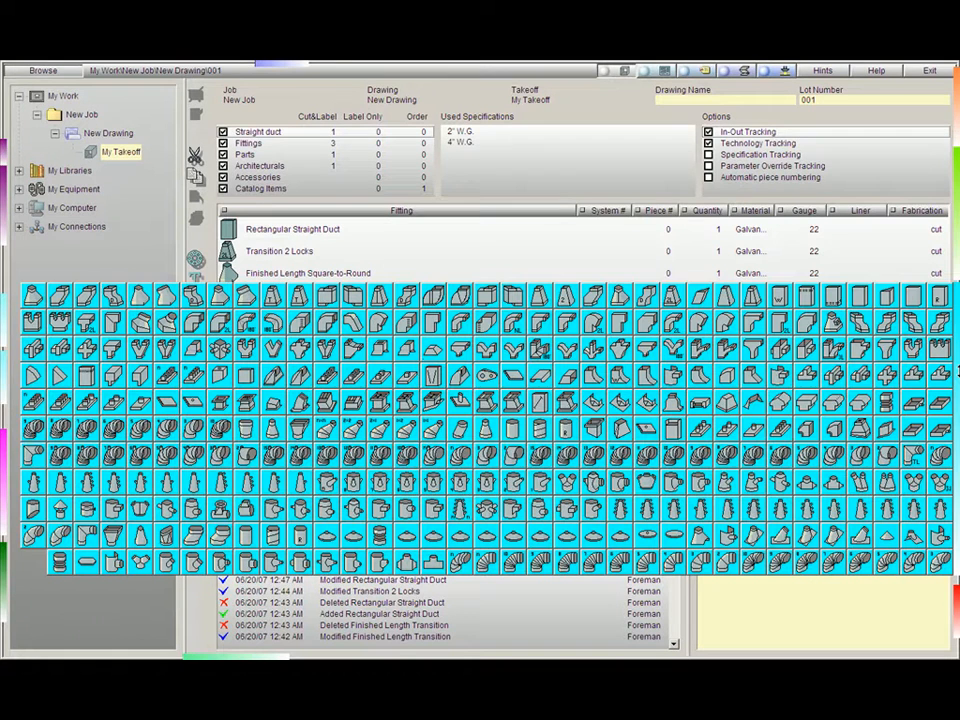
Step: Open a new Rectangular Straight Duct to check its material, gauge and lock, and close it without adding it
{"action": "left_click", "coordinate": [866, 303]}
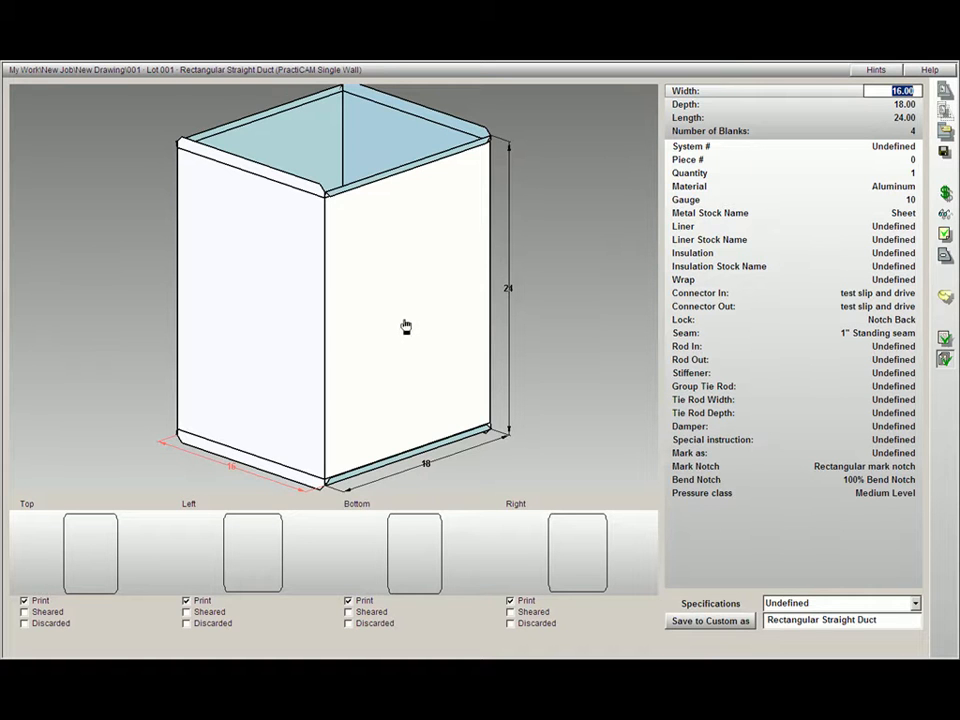
{"action": "scroll", "coordinate": [406, 326], "scroll_direction": "down", "scroll_amount": 1}
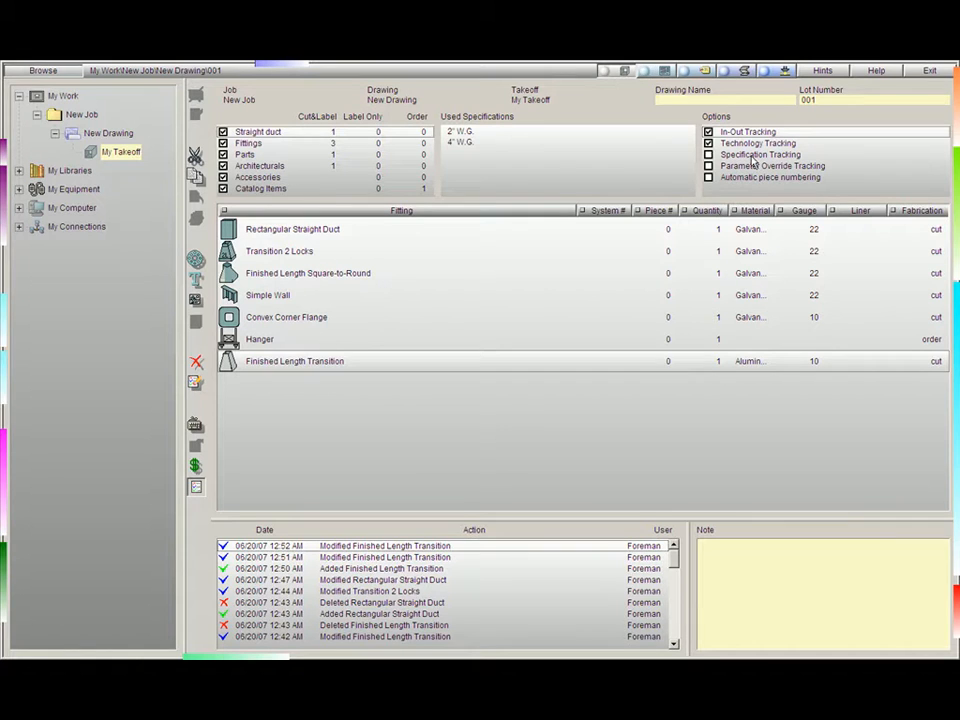
Step: Enable Specification Tracking, then assign the 3" W.G. specification to the Finished Length Transition and save it
{"action": "left_click", "coordinate": [709, 157]}
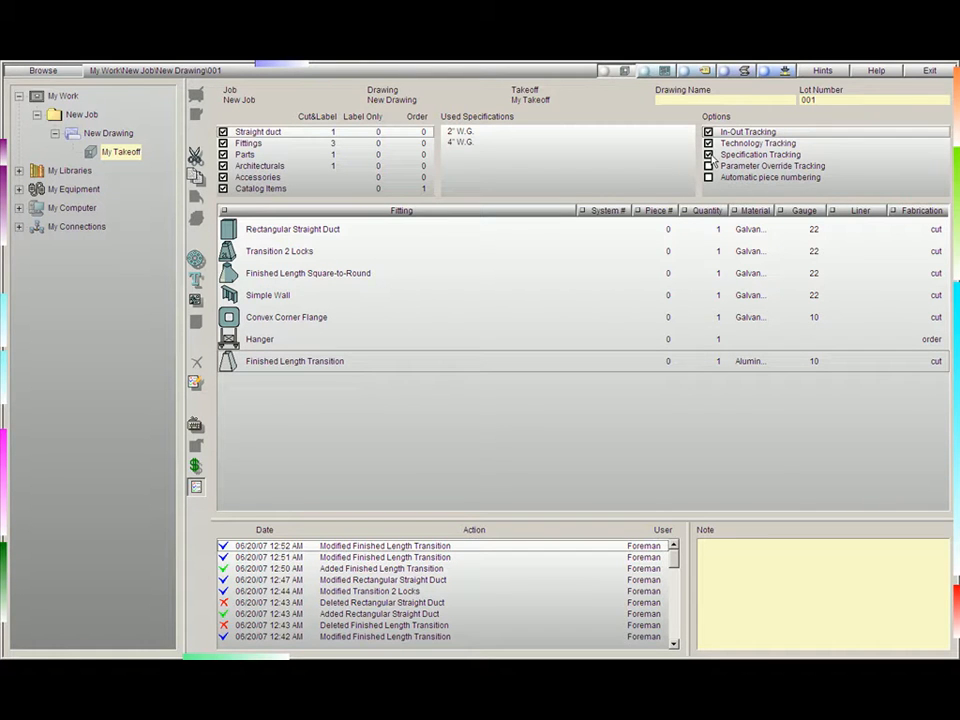
{"action": "double_click", "coordinate": [604, 371]}
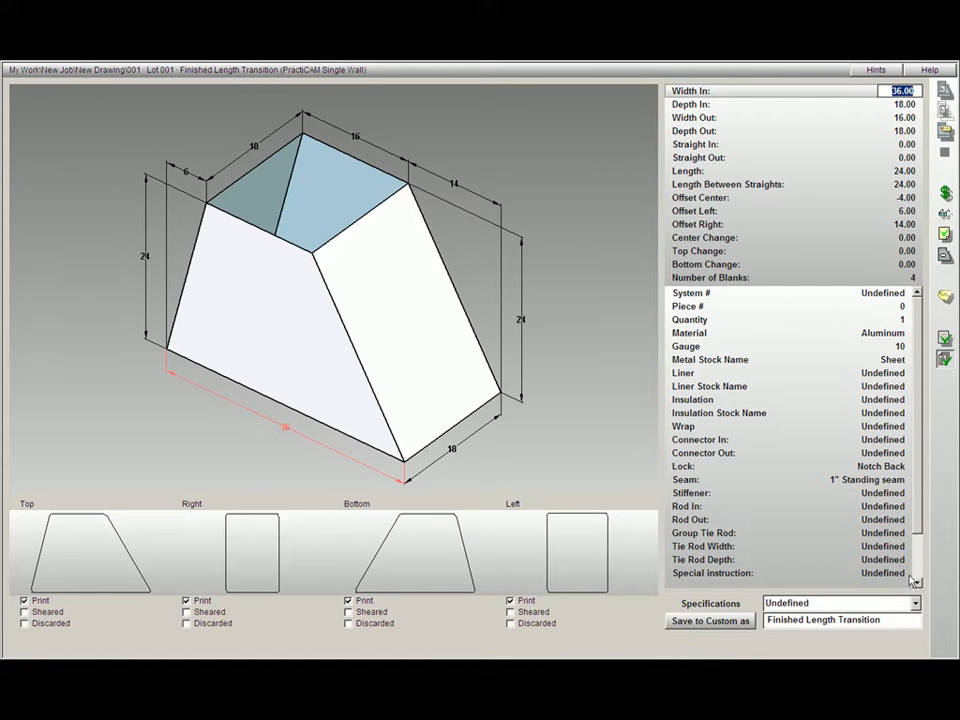
{"action": "left_click", "coordinate": [917, 605]}
{"action": "left_click_drag", "start_coordinate": [917, 512], "coordinate": [915, 580]}
{"action": "left_click", "coordinate": [805, 557]}
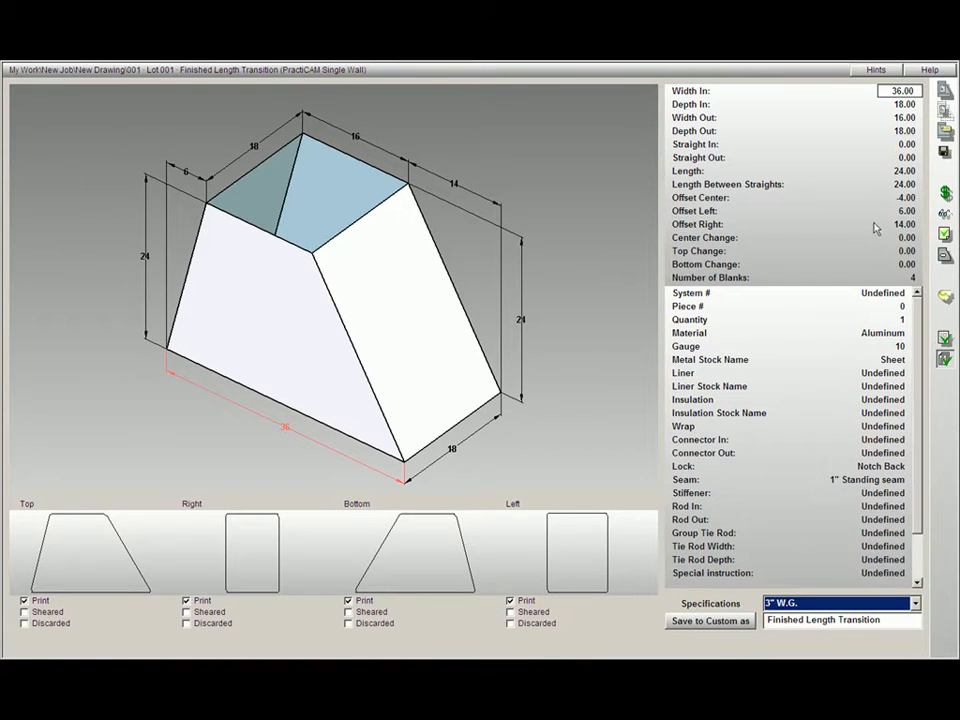
{"action": "left_click", "coordinate": [944, 110]}
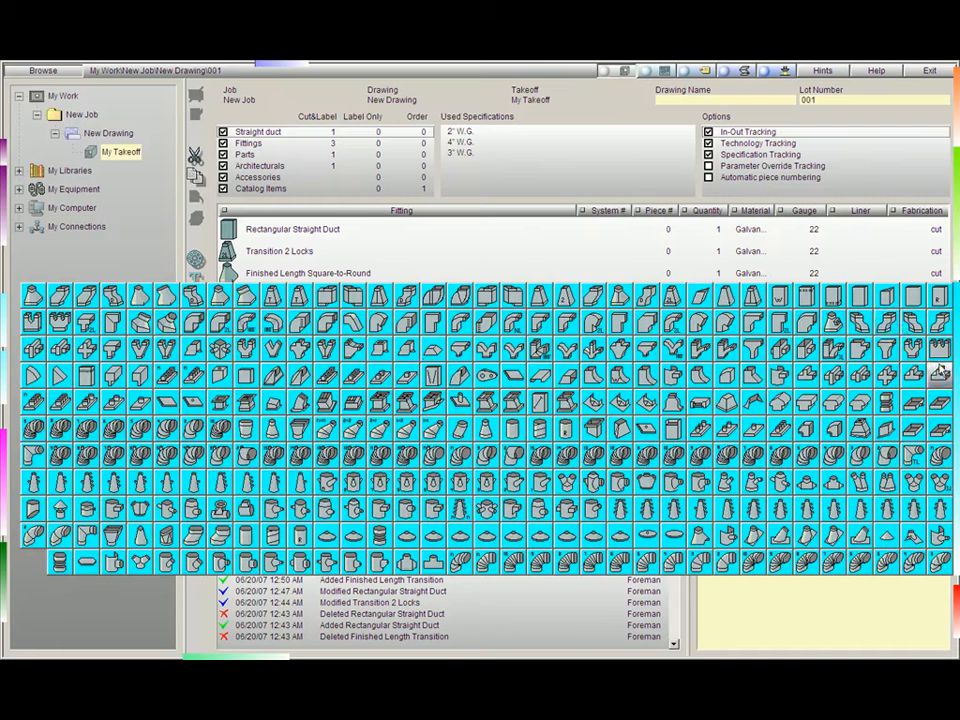
Step: Open a new Rectangular Straight Duct to check its assigned specification, and close it without adding it
{"action": "left_click", "coordinate": [863, 293]}
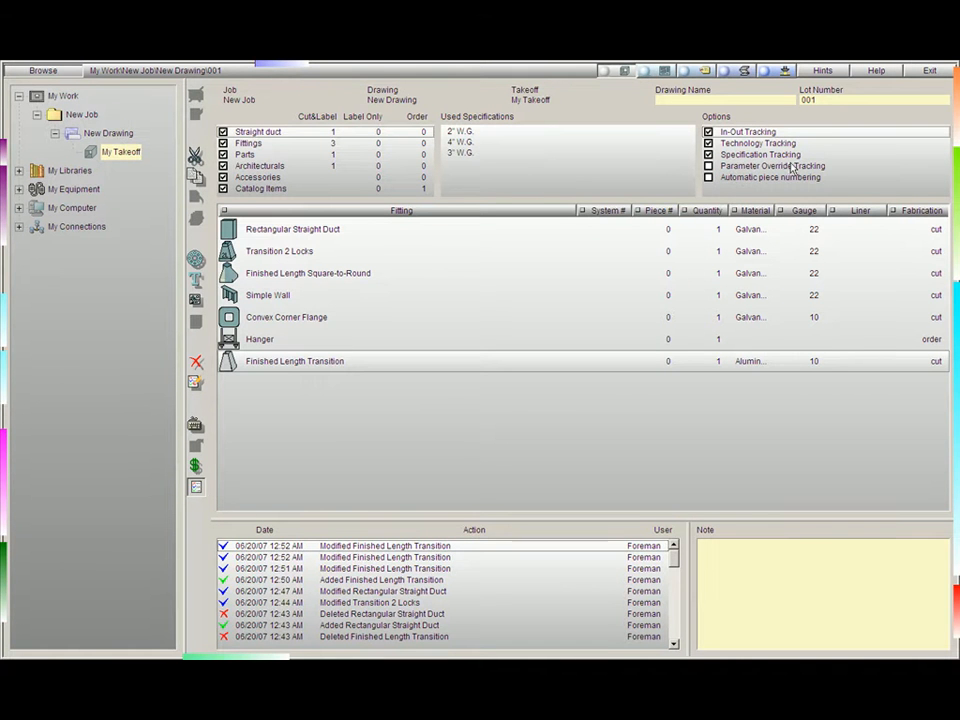
Step: Enable Parameter Override Tracking, then reopen and save the Finished Length Transition and start a new Square Elbow 2 Locks from it
{"action": "left_click", "coordinate": [709, 166]}
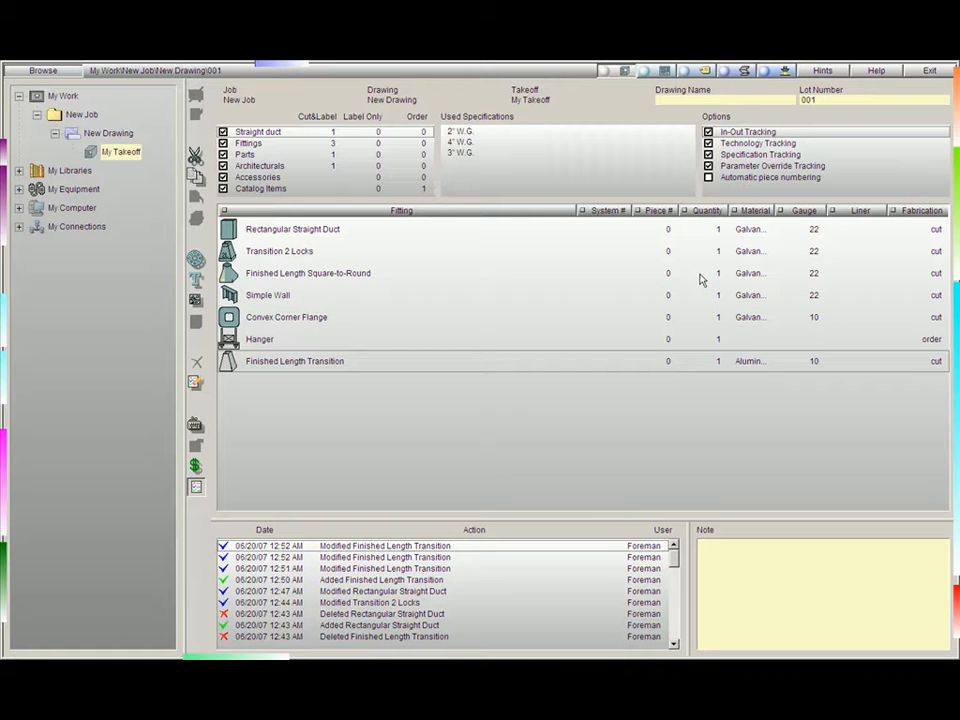
{"action": "double_click", "coordinate": [730, 365]}
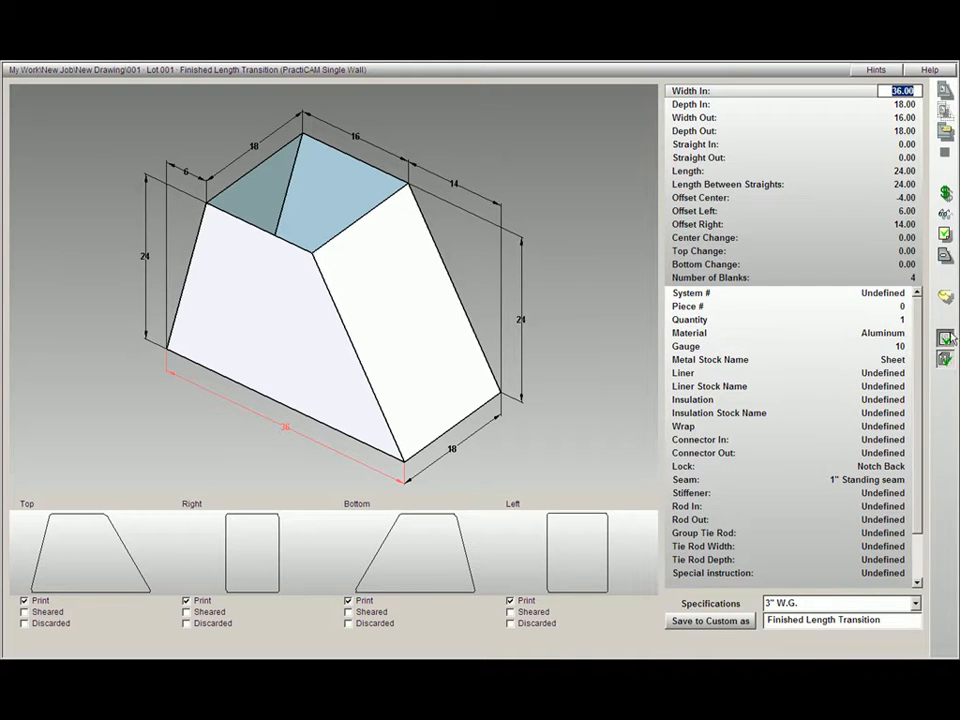
{"action": "left_click", "coordinate": [945, 92]}
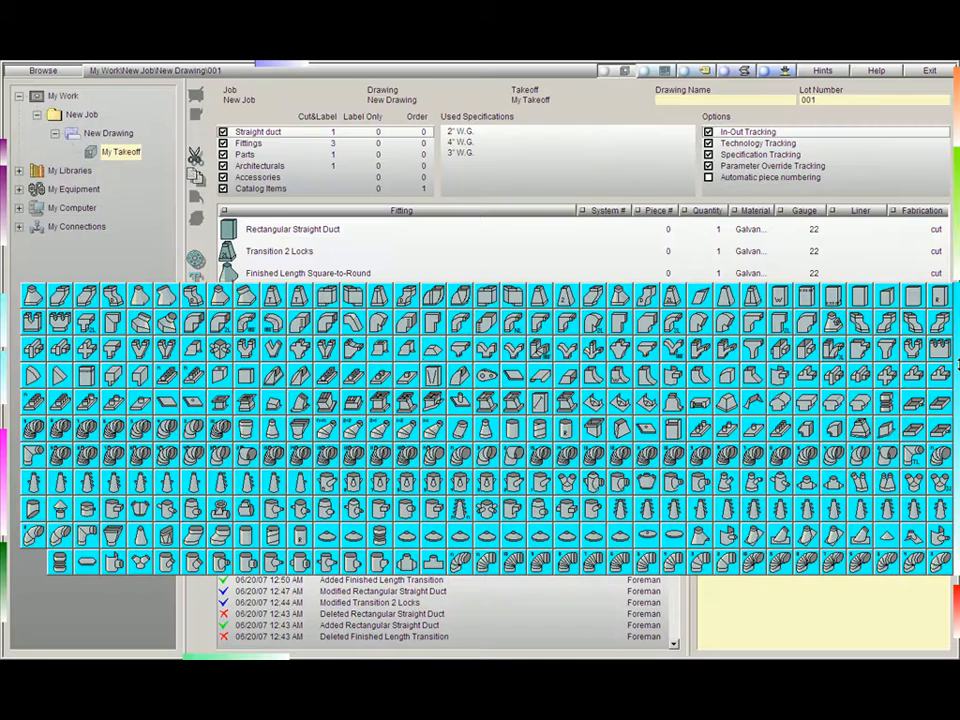
{"action": "left_click", "coordinate": [780, 322]}
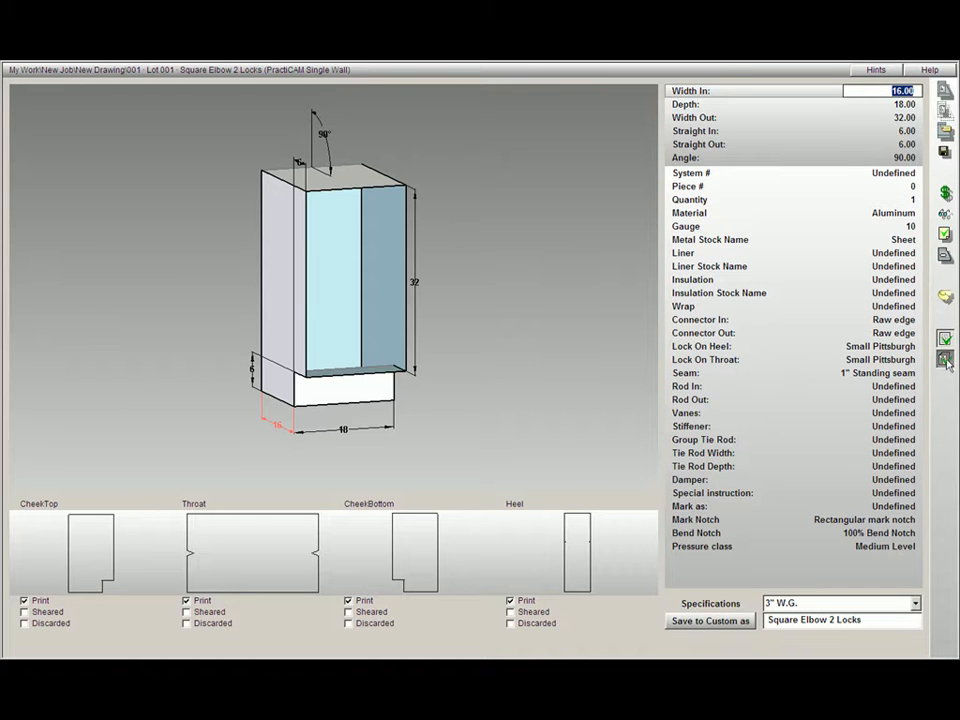
{"action": "left_click_drag", "start_coordinate": [363, 346], "coordinate": [381, 342]}
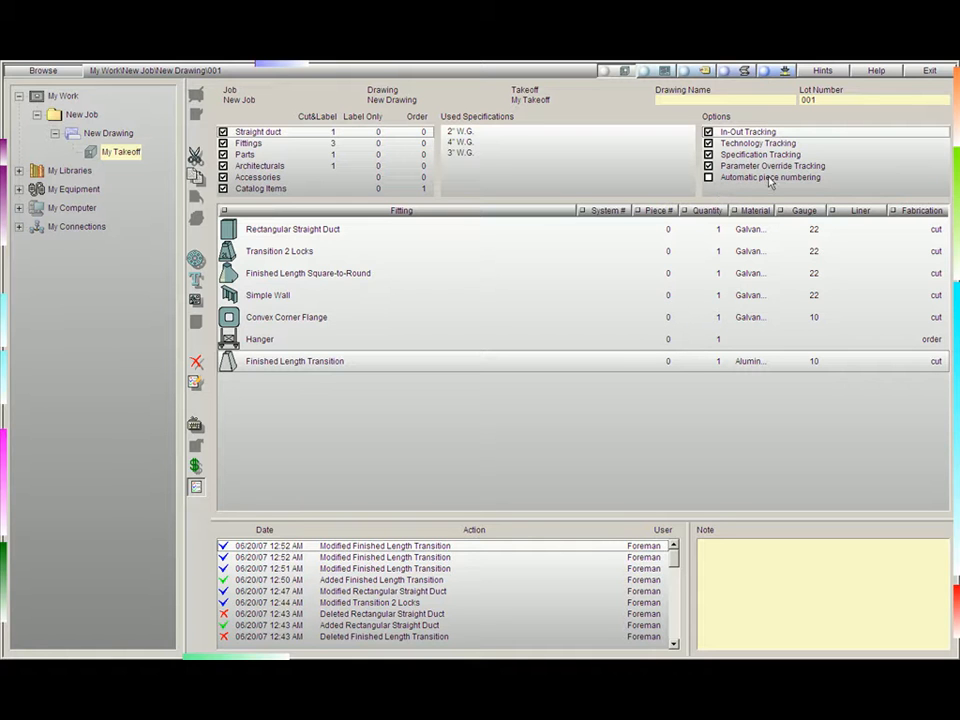
Step: Enable Automatic piece numbering for the takeoff and add a new Square Elbow 2 Locks with its tracked settings
{"action": "left_click", "coordinate": [708, 178]}
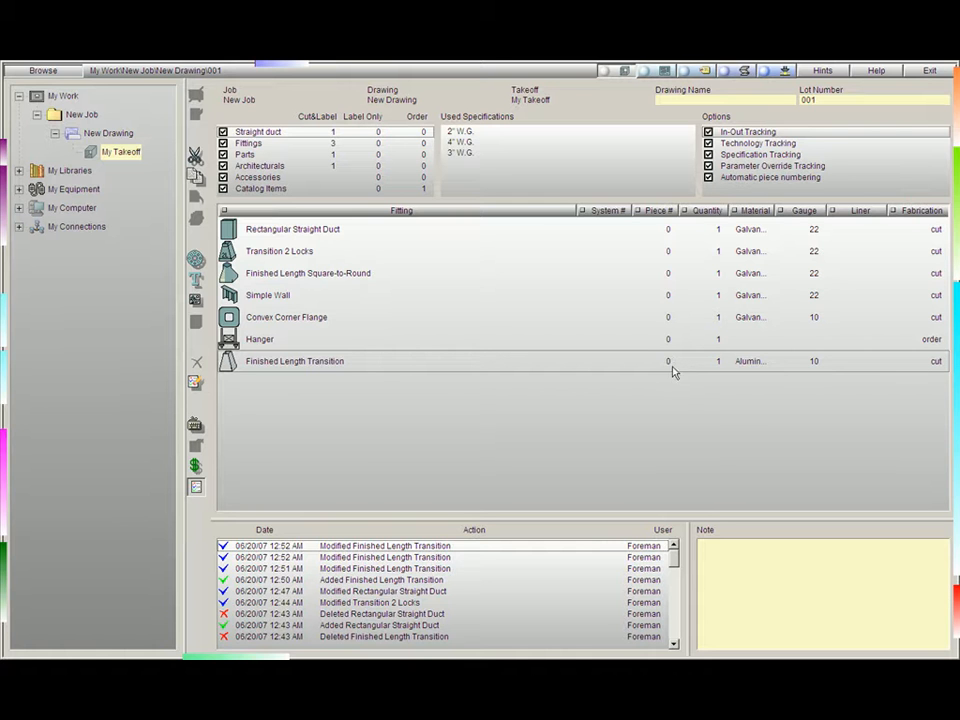
{"action": "mouse_move", "coordinate": [957, 365]}
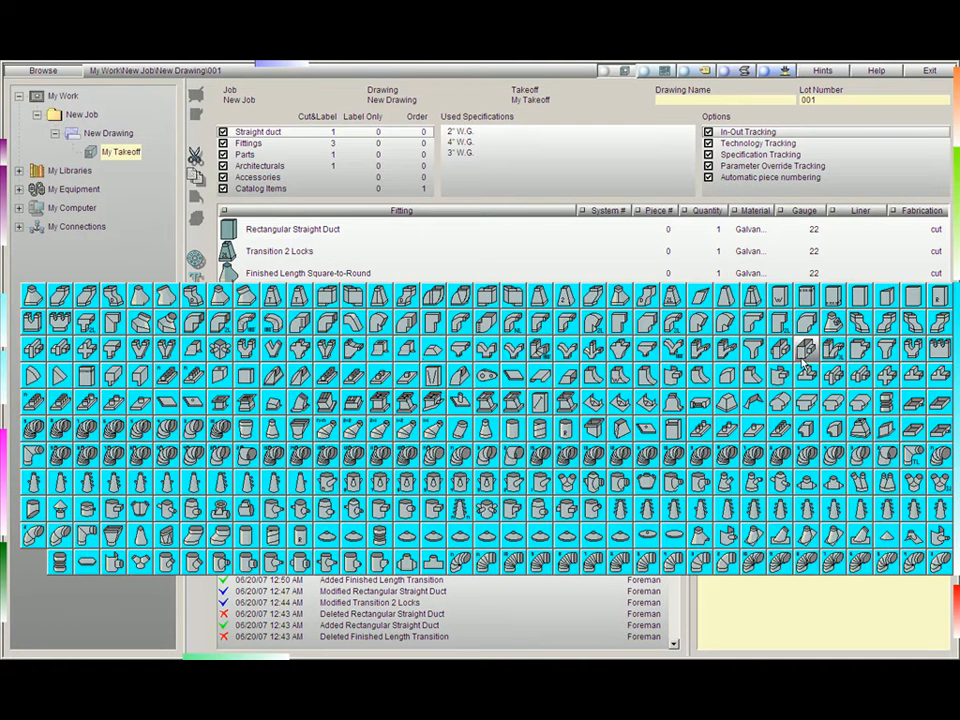
{"action": "left_click", "coordinate": [785, 327]}
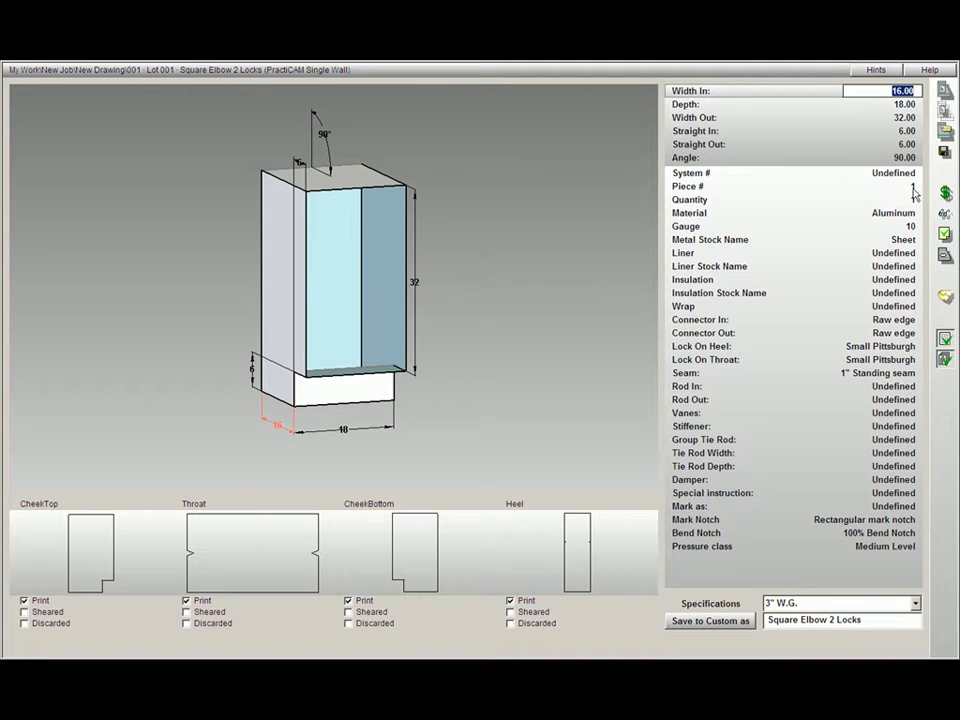
{"action": "left_click", "coordinate": [944, 94]}
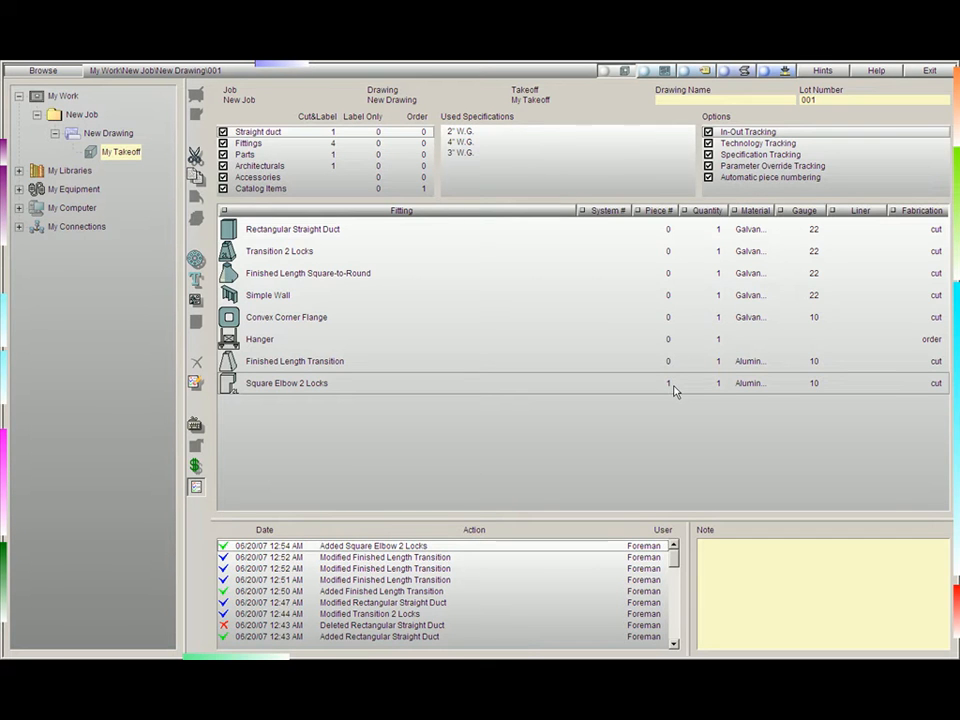
Step: Add a new Straight Duct with Branch to the takeoff, keeping its tracked dimensions, settings and automatic piece number
{"action": "mouse_move", "coordinate": [958, 396]}
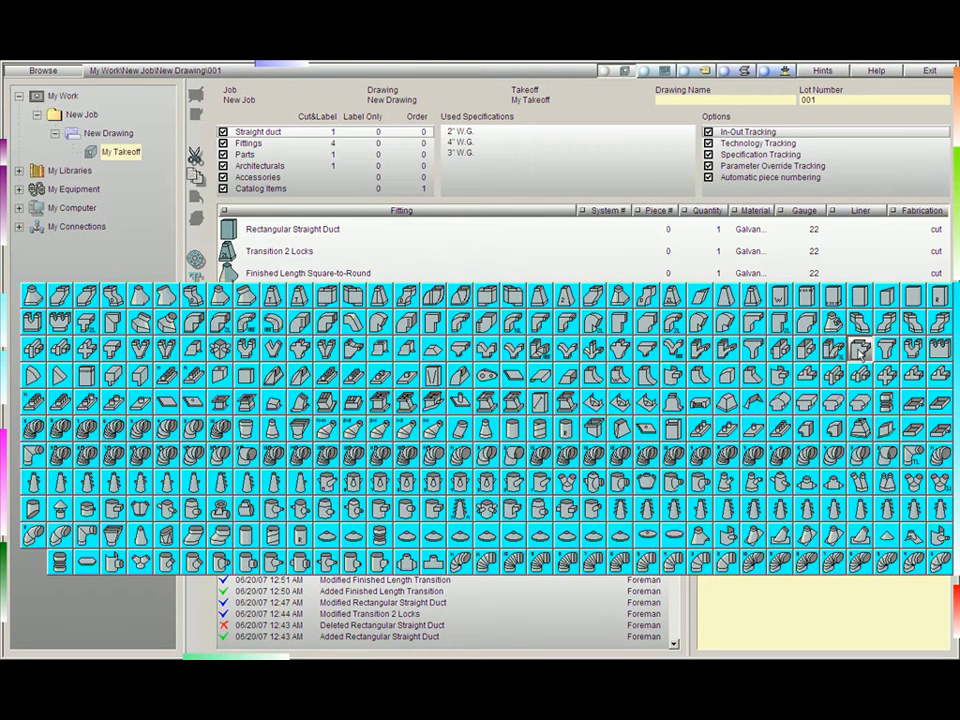
{"action": "left_click", "coordinate": [860, 348]}
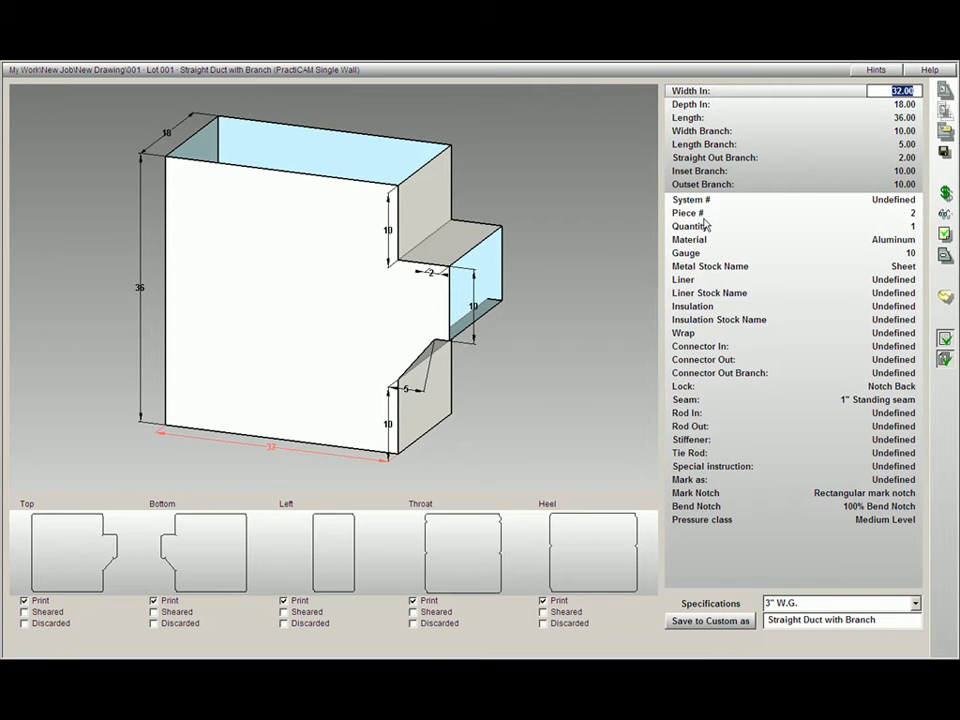
{"action": "left_click", "coordinate": [943, 111]}
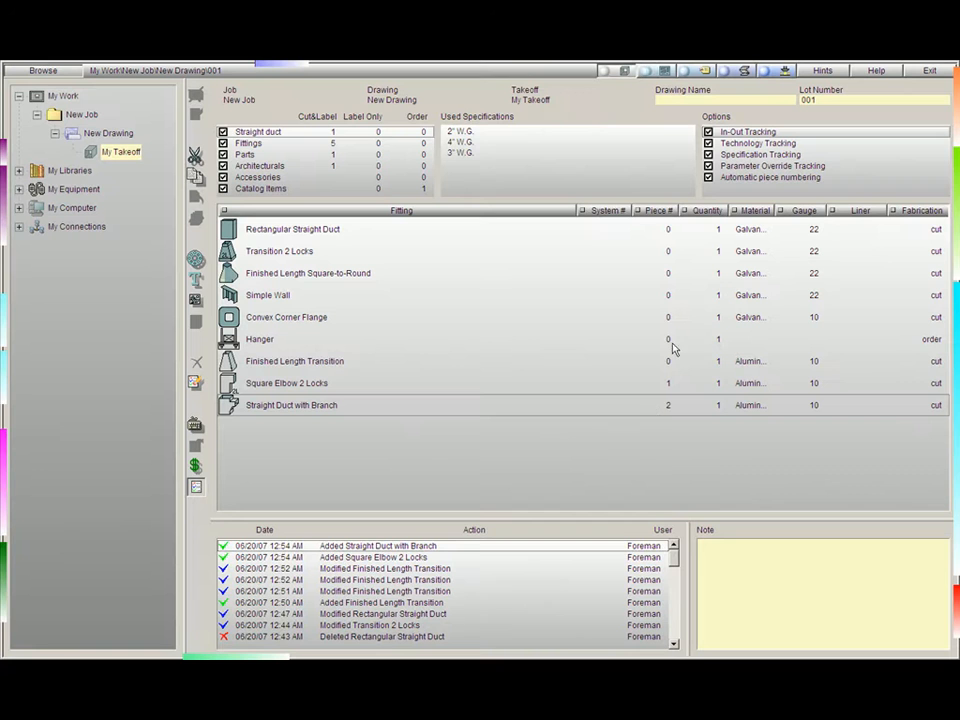